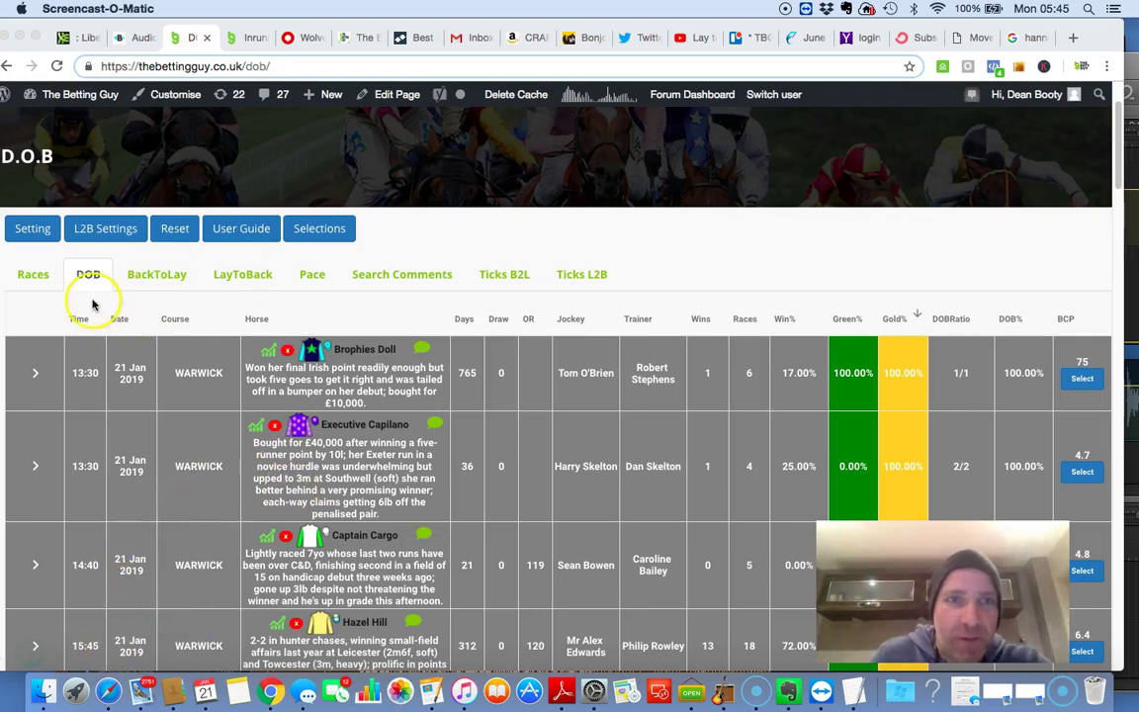
Step: Review the DOB page's settings for Form History and DOB Criteria, and close them without changing anything
left_click(30, 230)
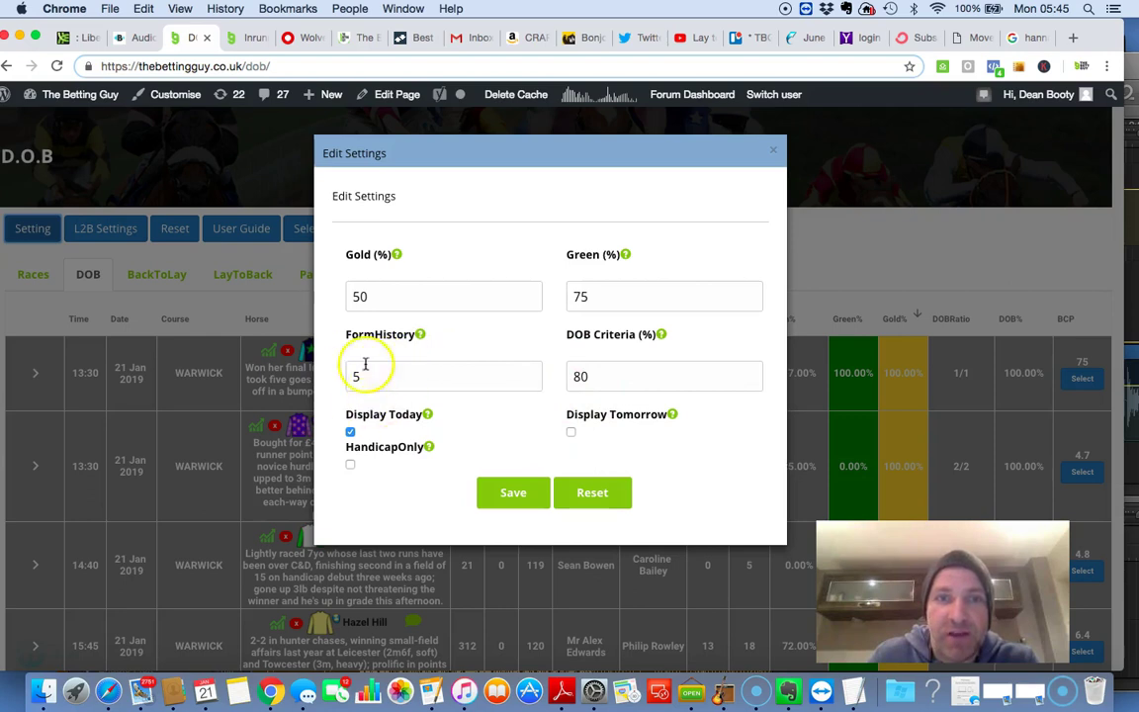
left_click(753, 377)
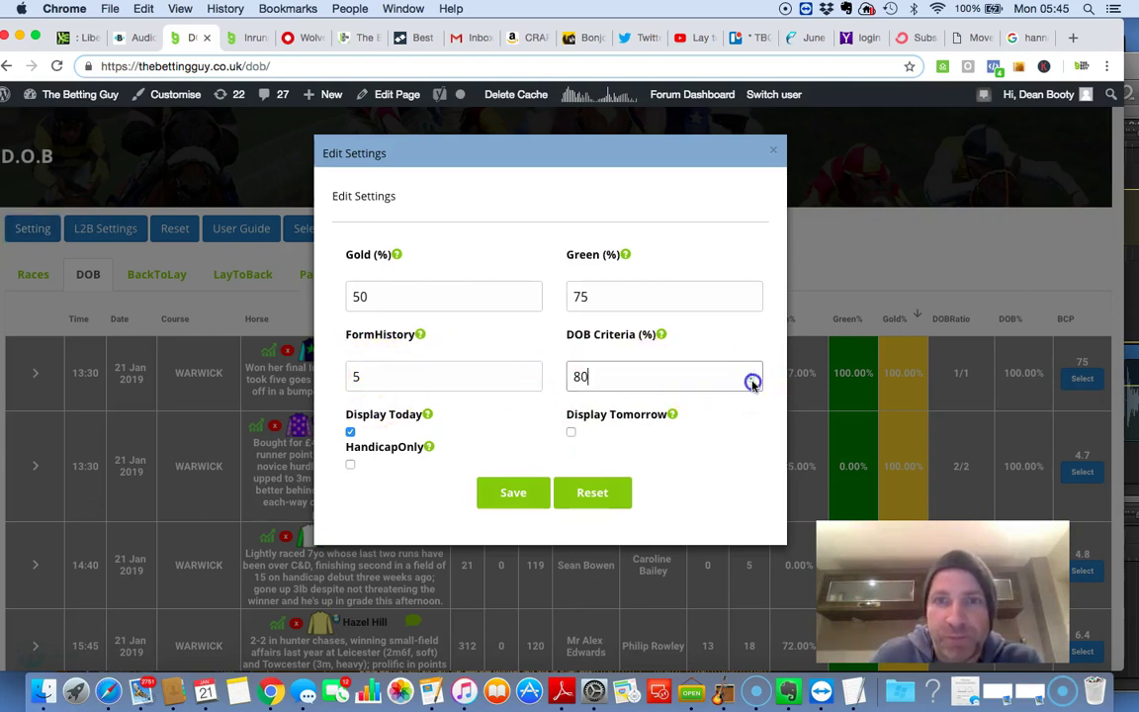
left_click(403, 375)
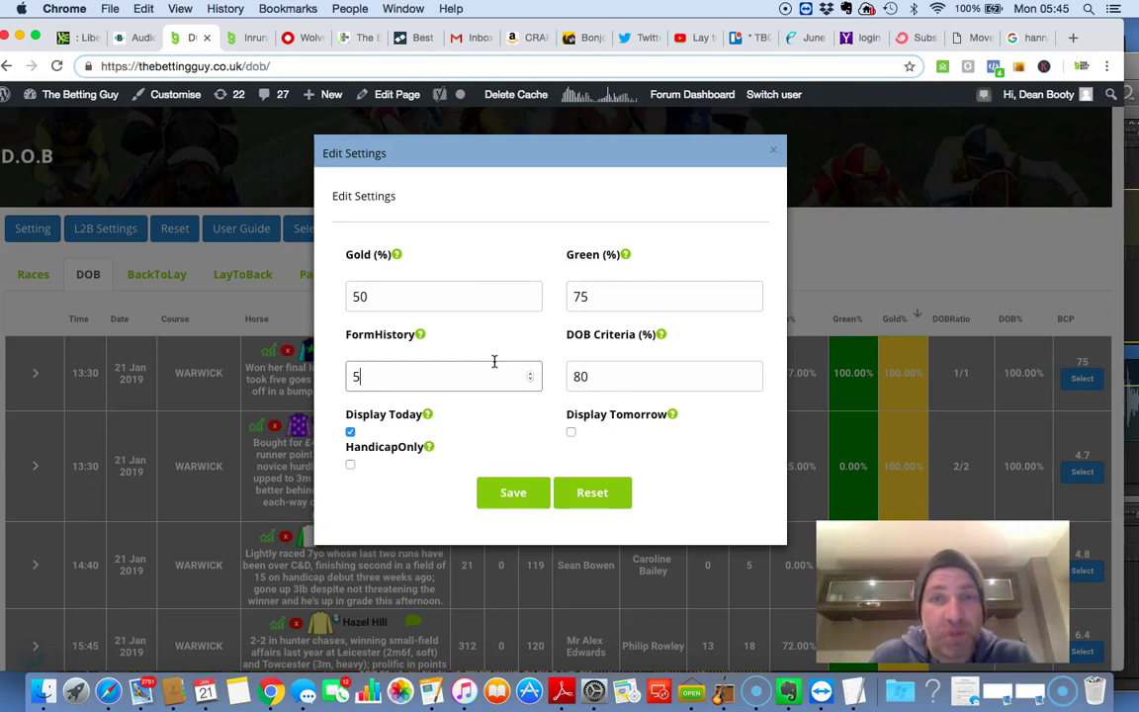
left_click(590, 373)
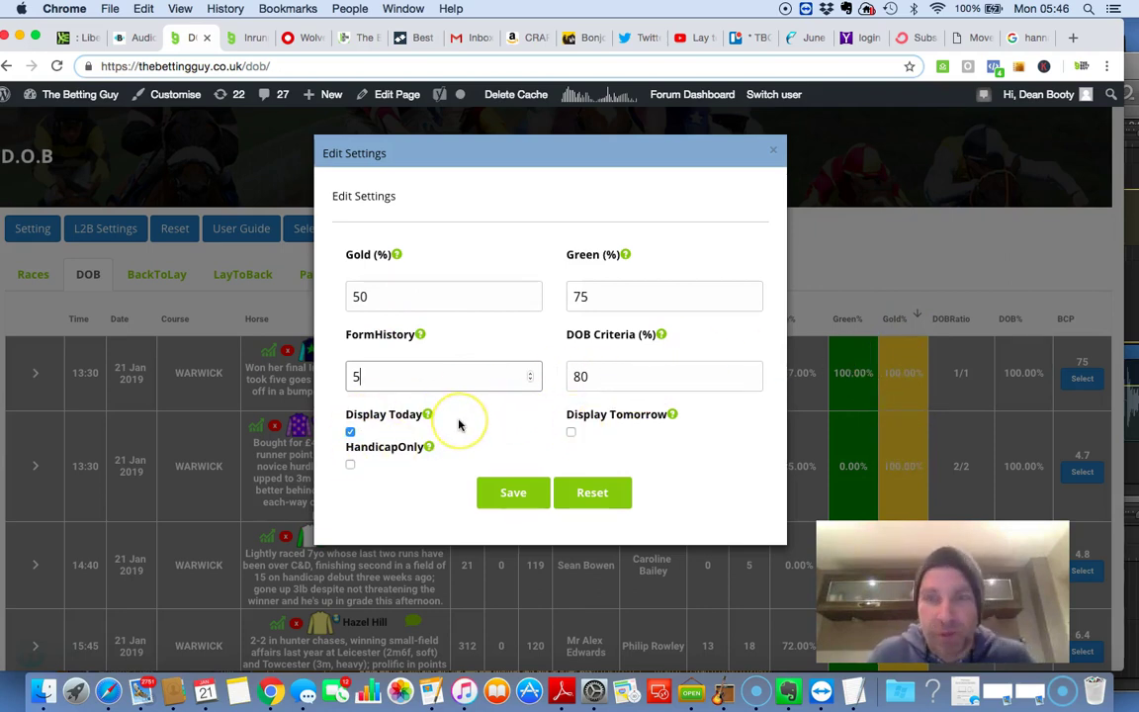
left_click(773, 150)
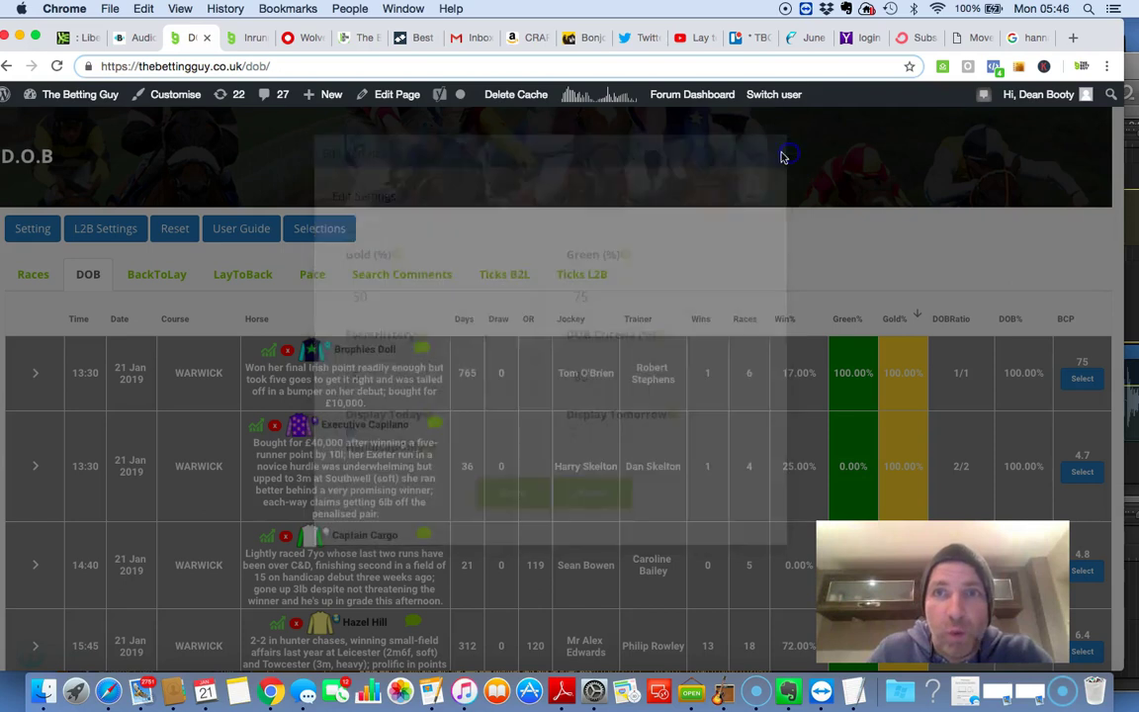
Step: Look through the DOB list down to Fearsome in the 18:25 at Wolverhampton
scroll(637, 375, "down", 5)
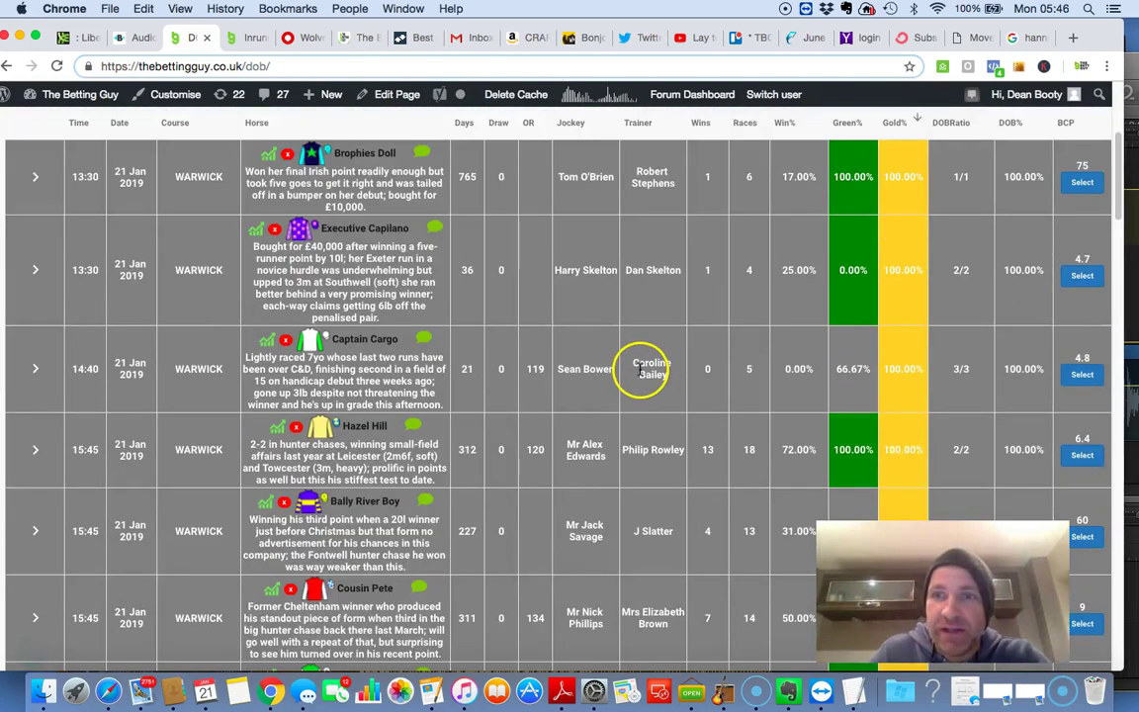
scroll(638, 376, "down", 6)
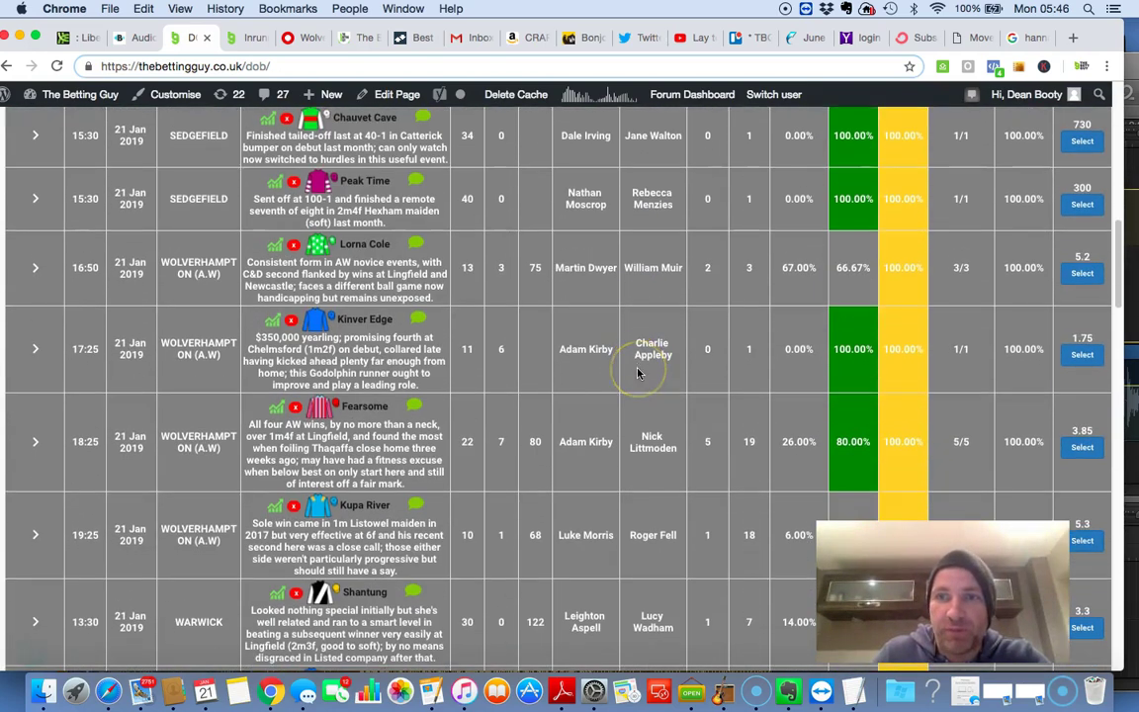
scroll(709, 366, "down", 2)
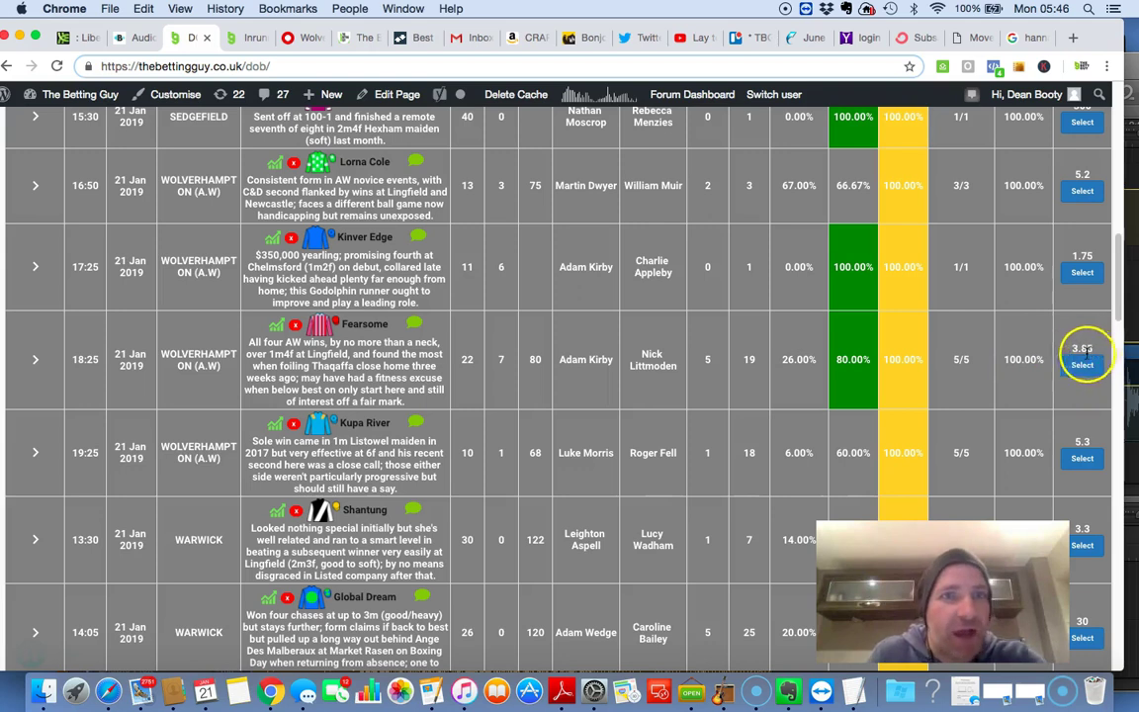
Step: Switch to the in-running tool and examine the runners in the 18:25 Betway Live Casino Handicap at Wolverhampton
left_click(228, 39)
scroll(297, 375, "up", 5)
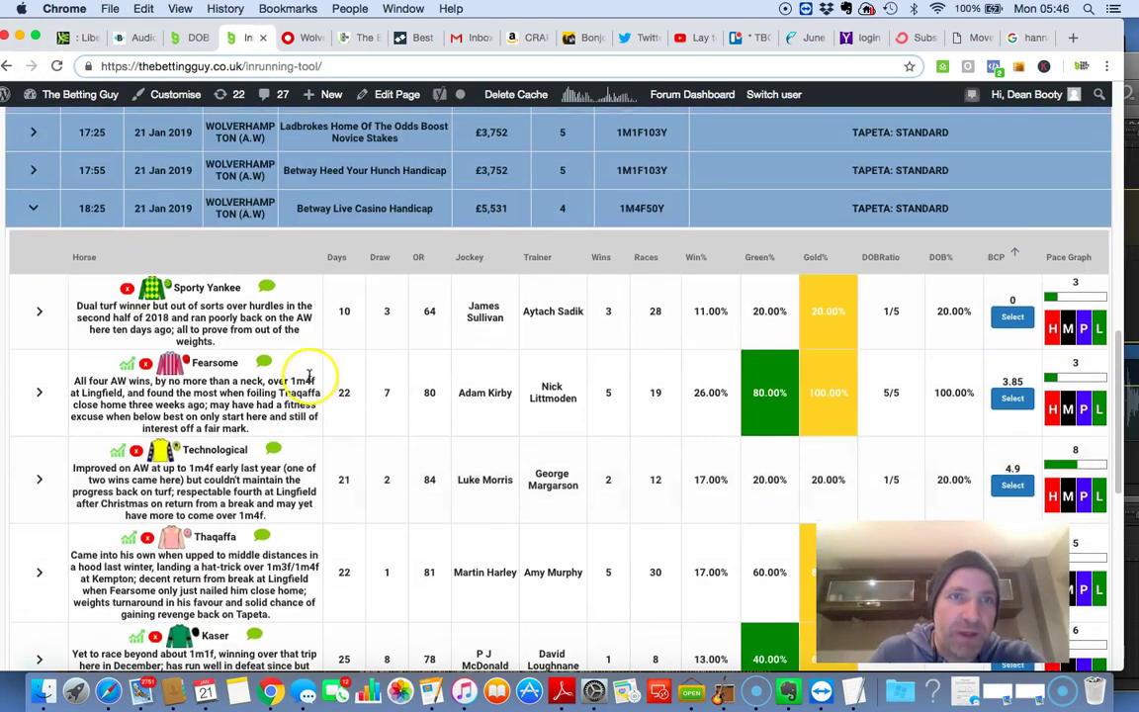
scroll(310, 375, "up", 1)
scroll(178, 254, "up", 15)
scroll(246, 298, "down", 8)
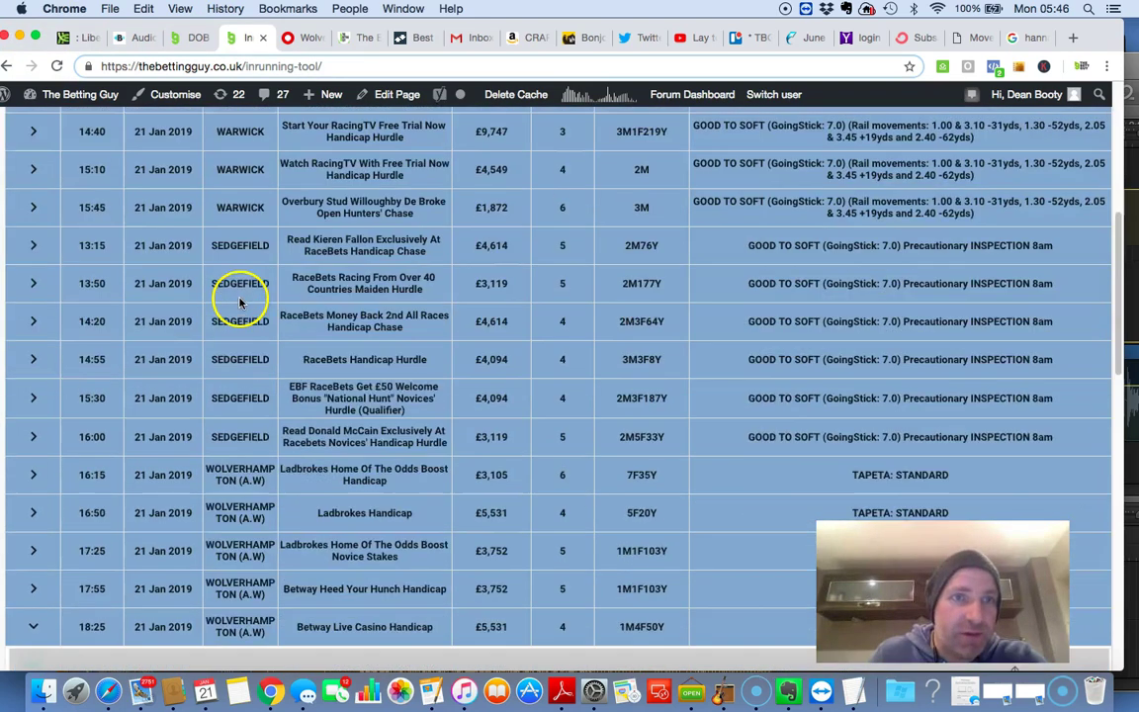
scroll(239, 301, "down", 10)
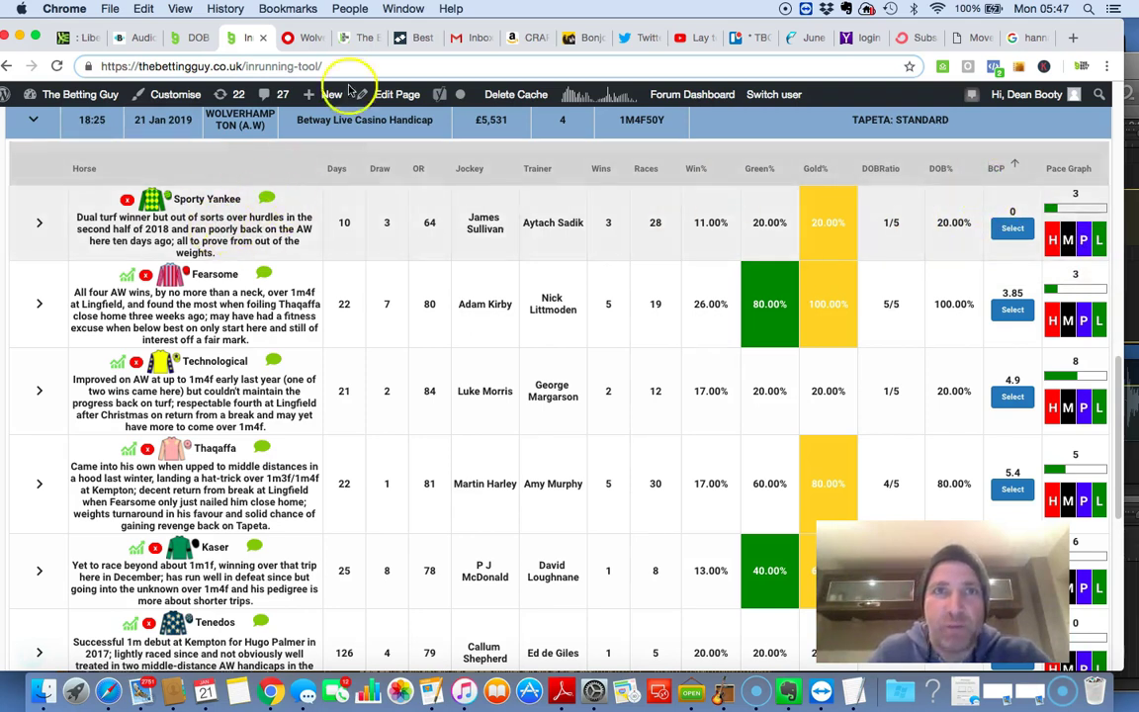
Step: Check the odds and betting forecast for Fearsome's race on the Racing Post racecard, and return to the in-running tool
left_click(399, 40)
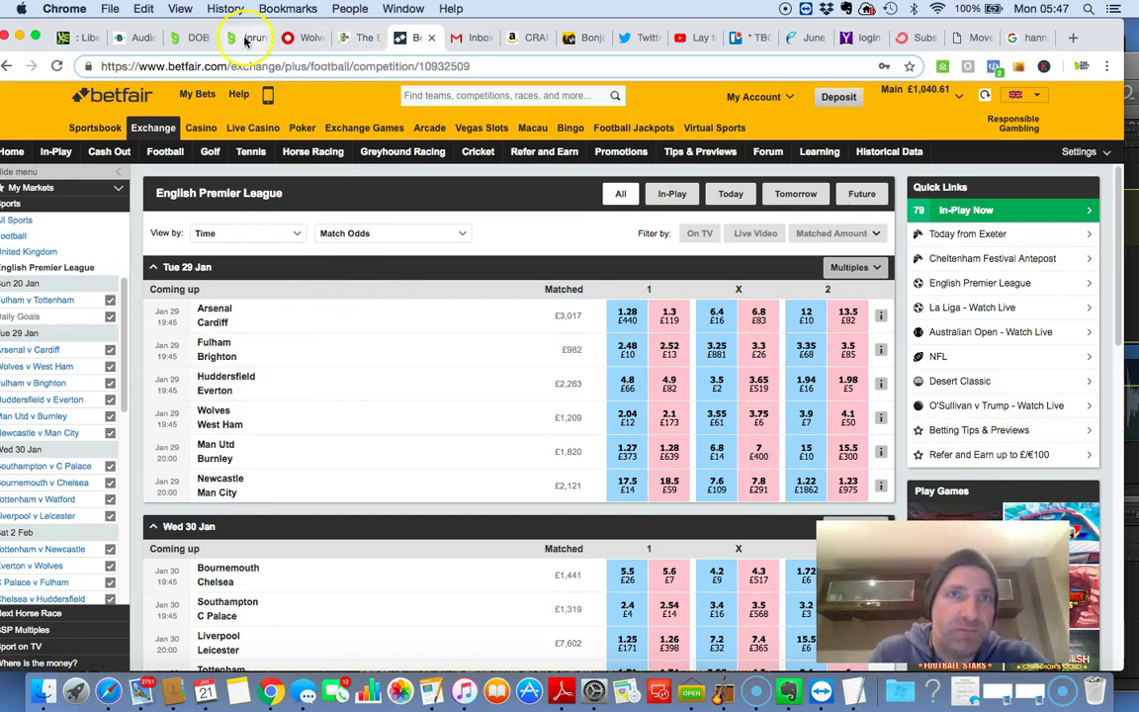
left_click(302, 38)
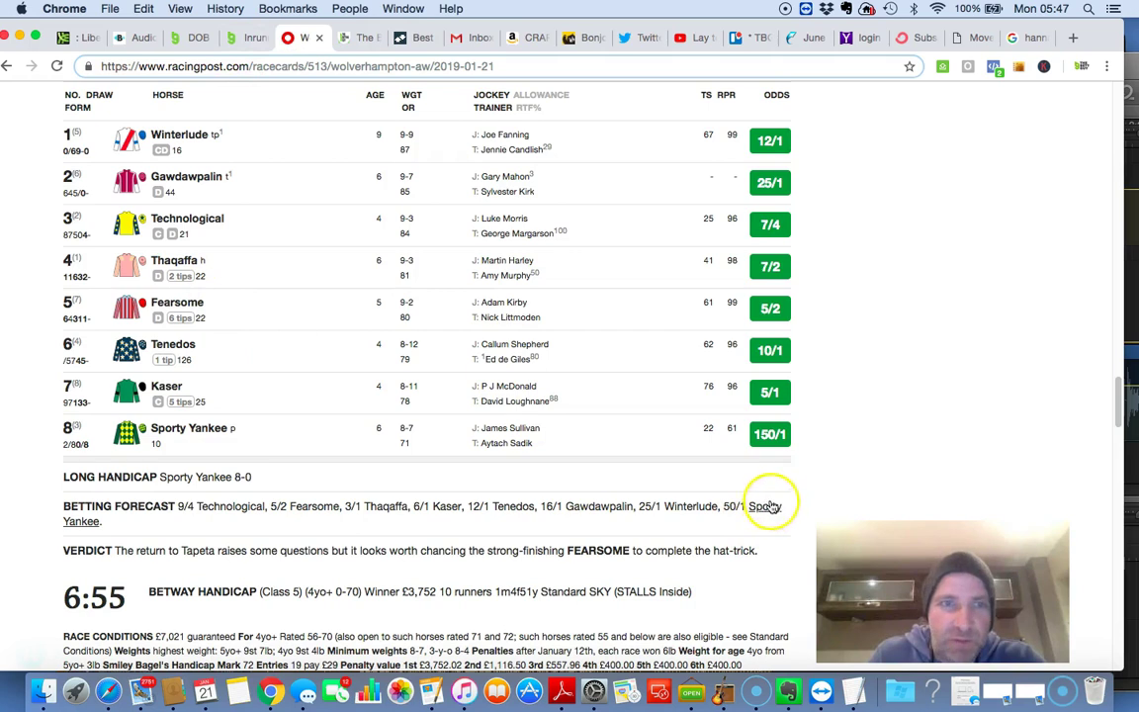
left_click(243, 37)
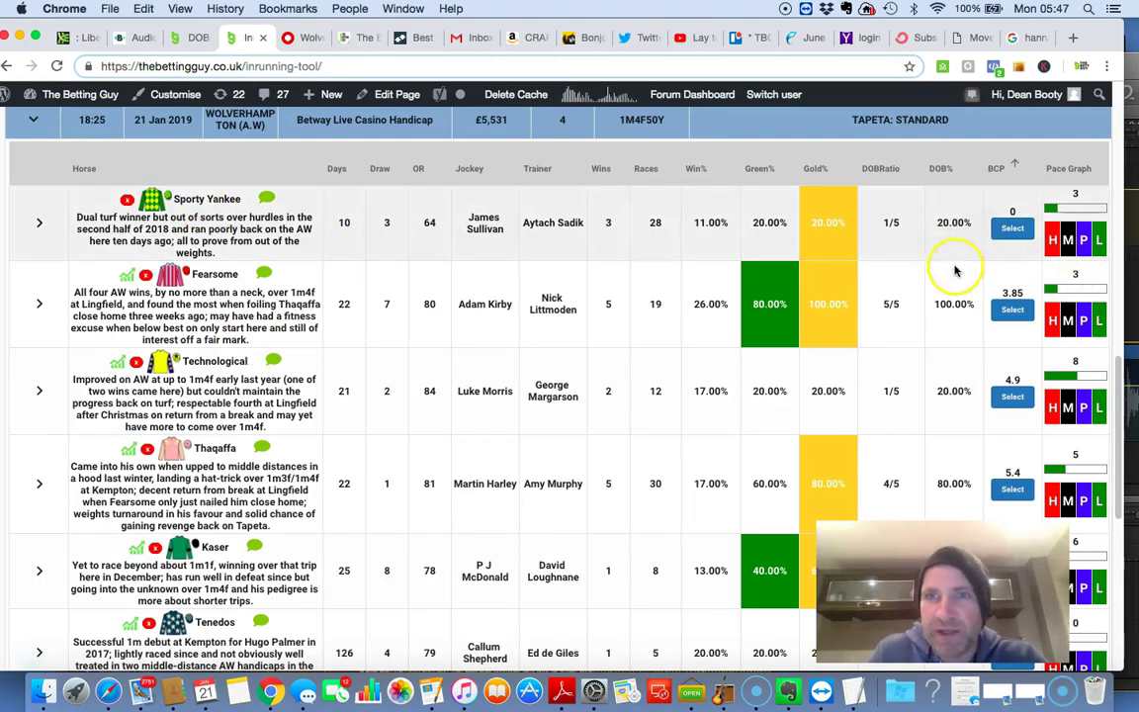
Step: View Fearsome's price and volume chart, and compare the rival runners' prices with the Racing Post racecard
left_click(129, 277)
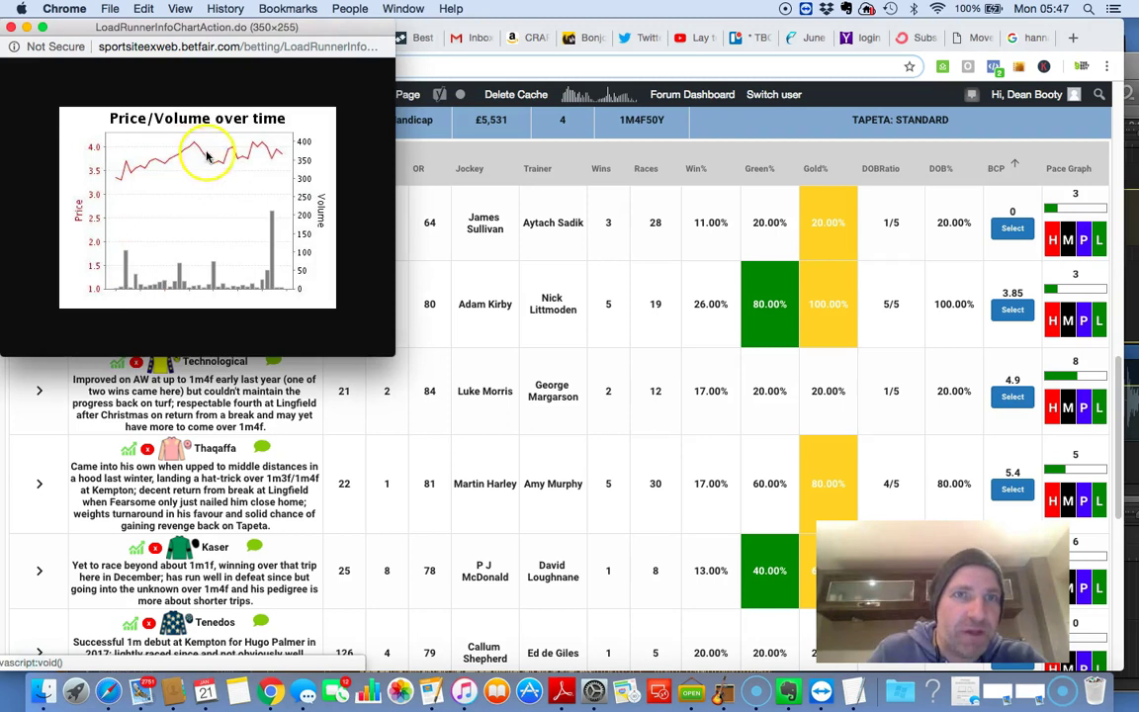
left_click(8, 27)
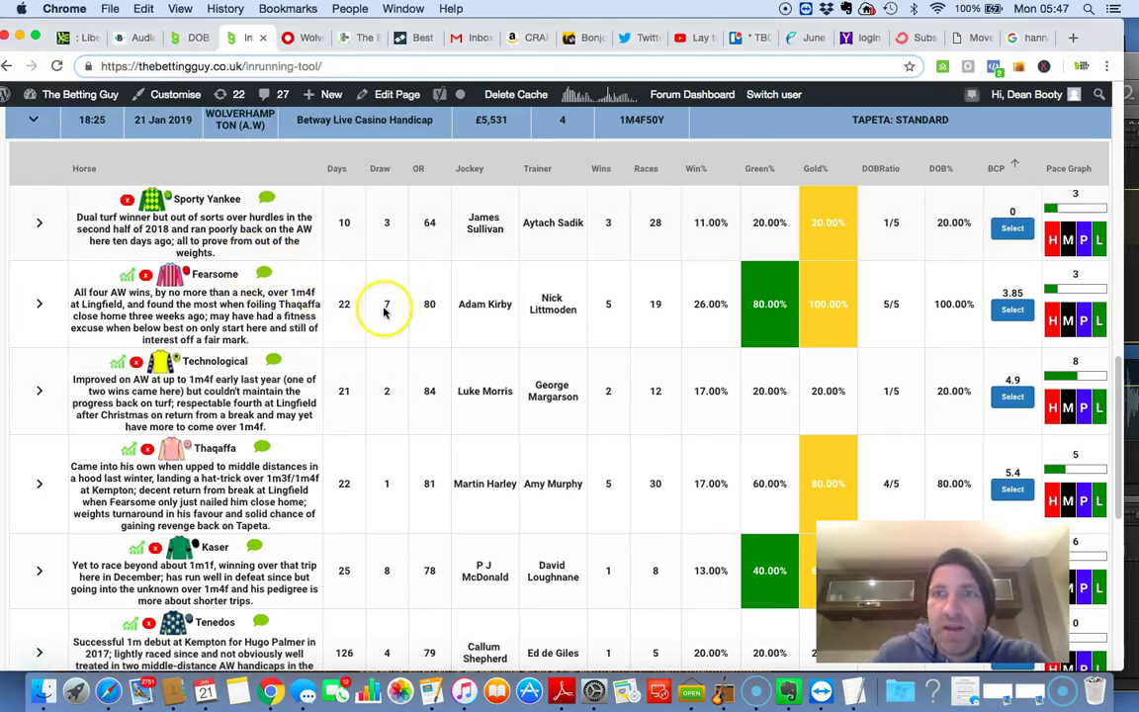
scroll(896, 368, "down", 2)
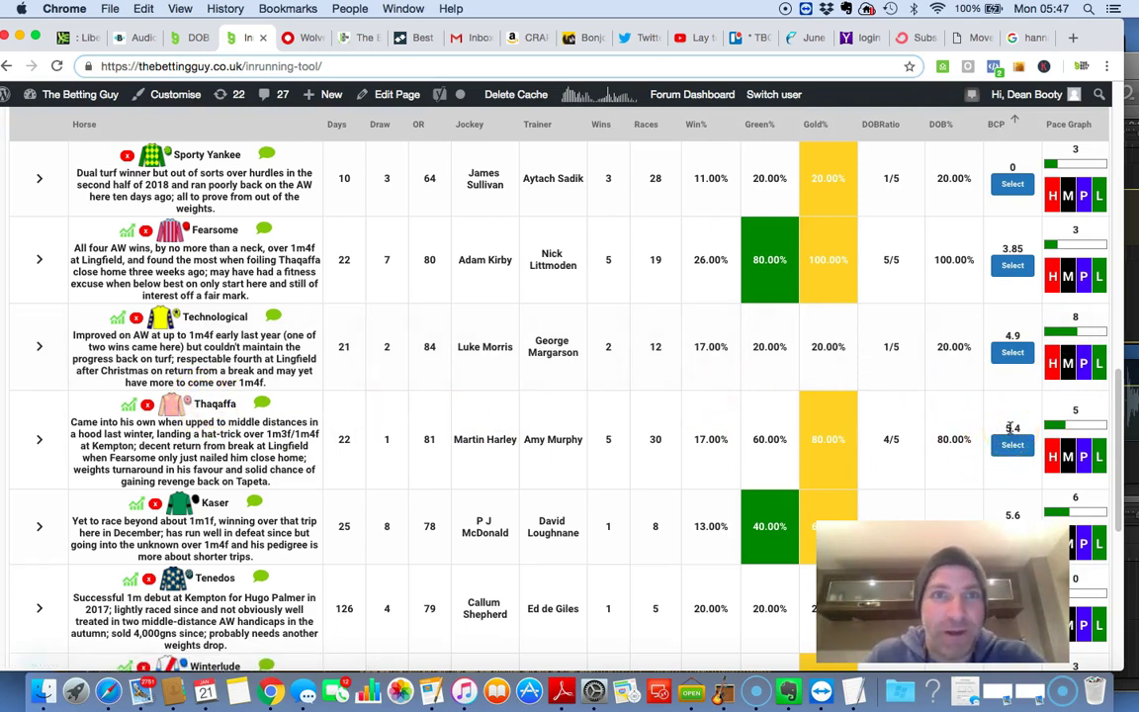
left_click(289, 38)
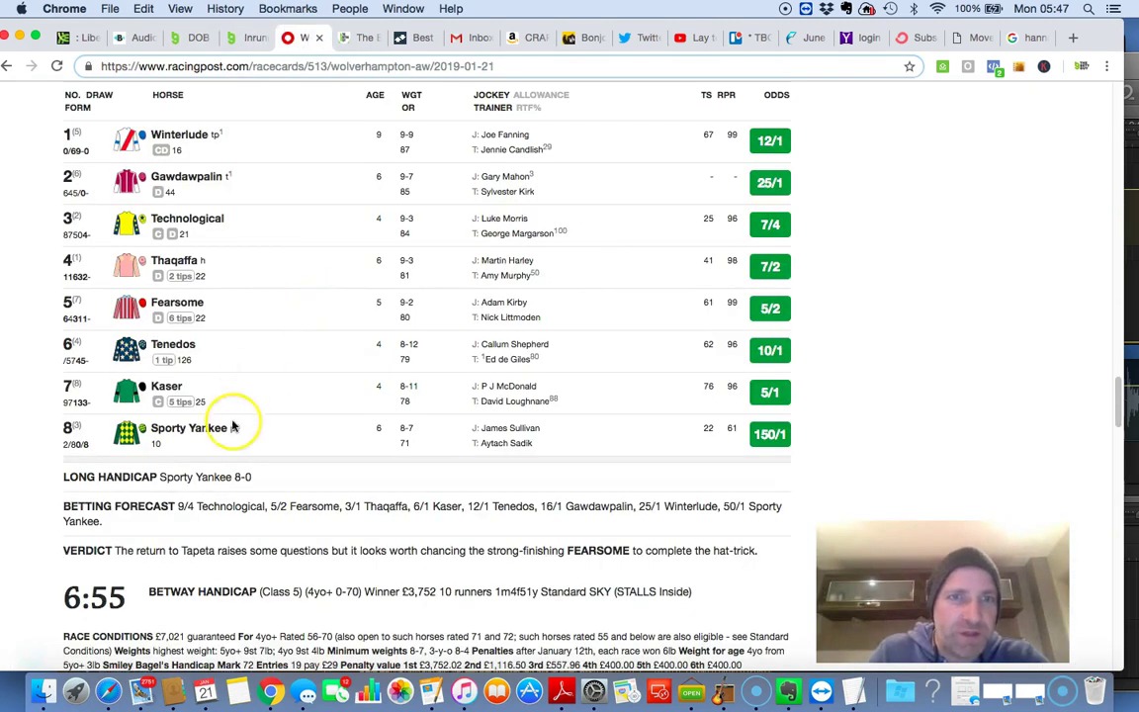
left_click(247, 39)
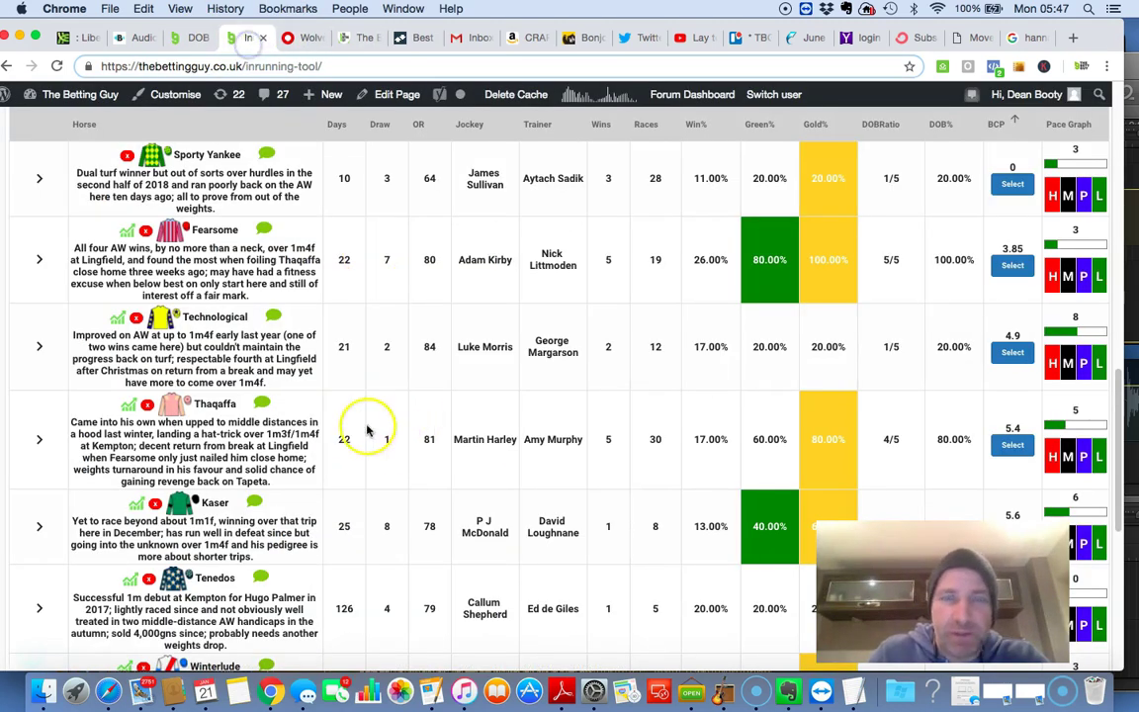
Step: Expand Fearsome's past races in the in-running tool and read the in-play prices and running comments for the December Lingfield runs
left_click(40, 259)
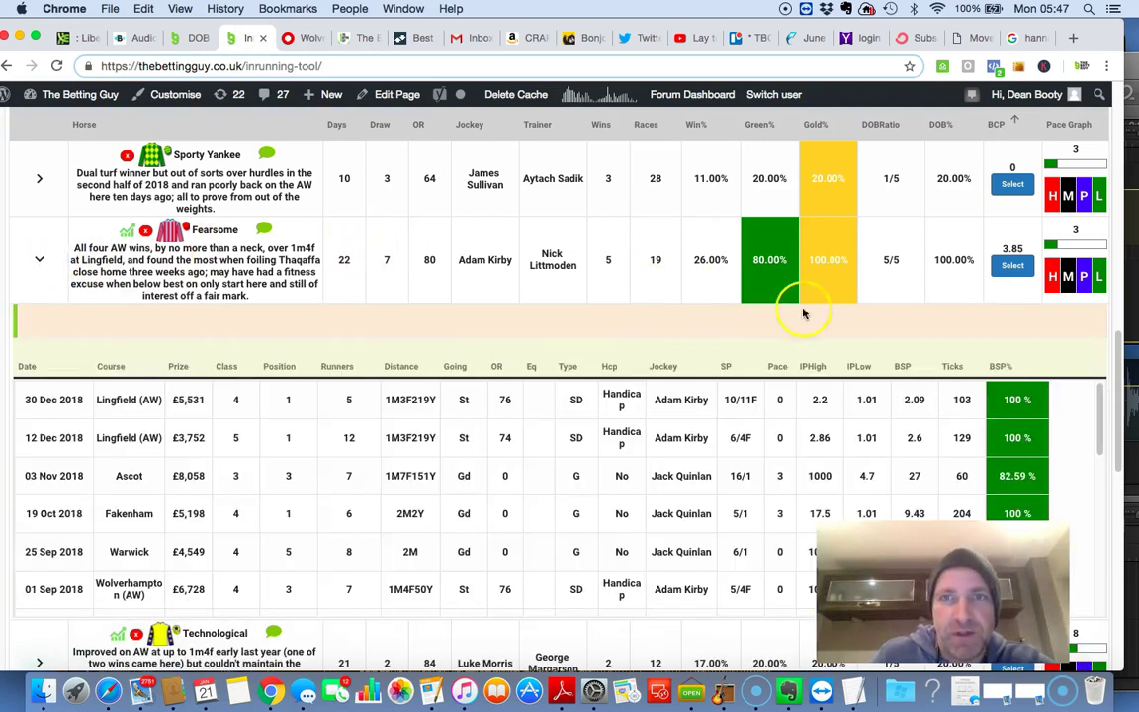
scroll(882, 319, "down", 2)
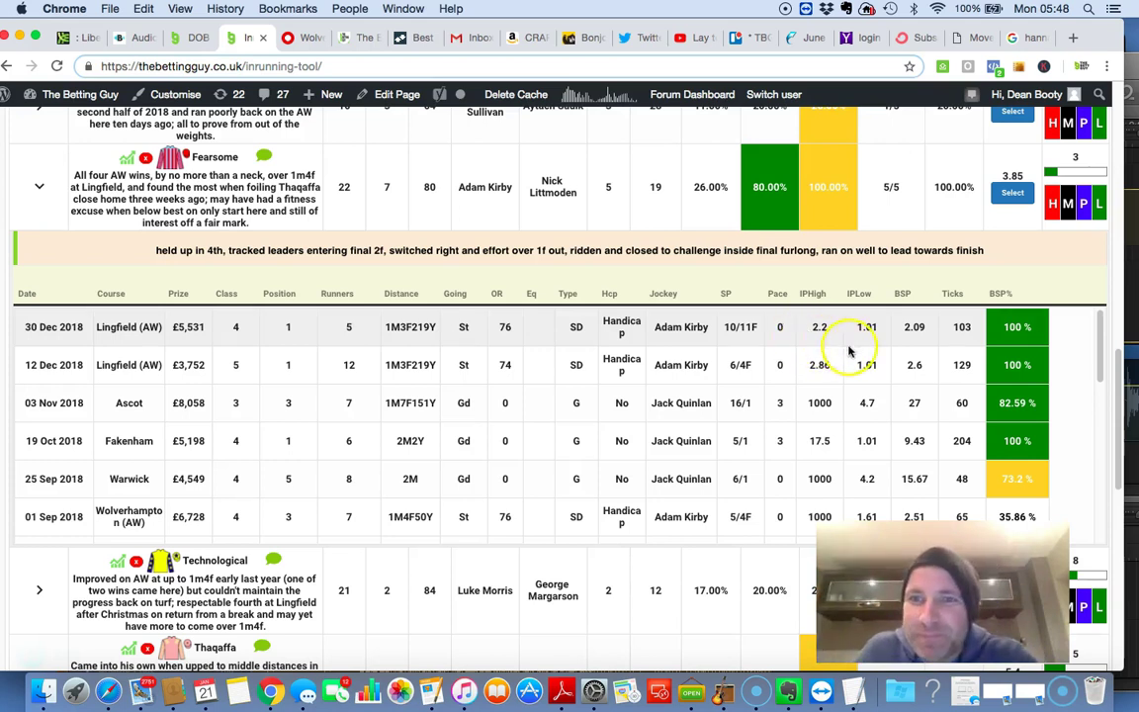
mouse_move(908, 379)
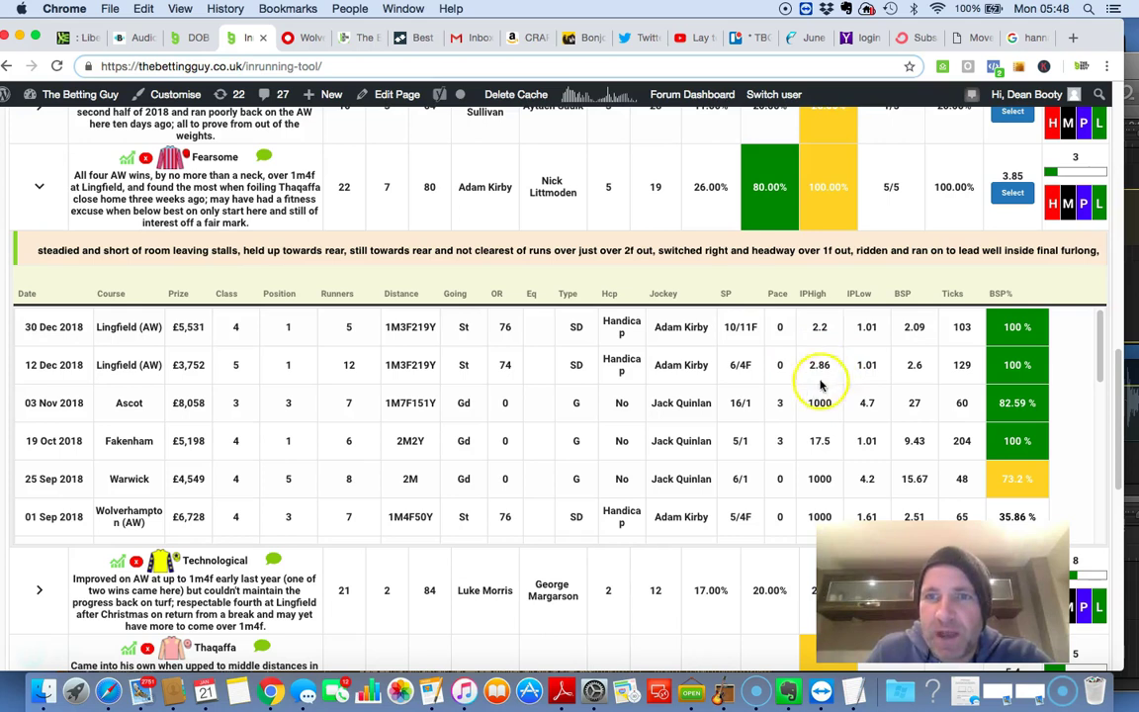
left_click(301, 37)
left_click(177, 303)
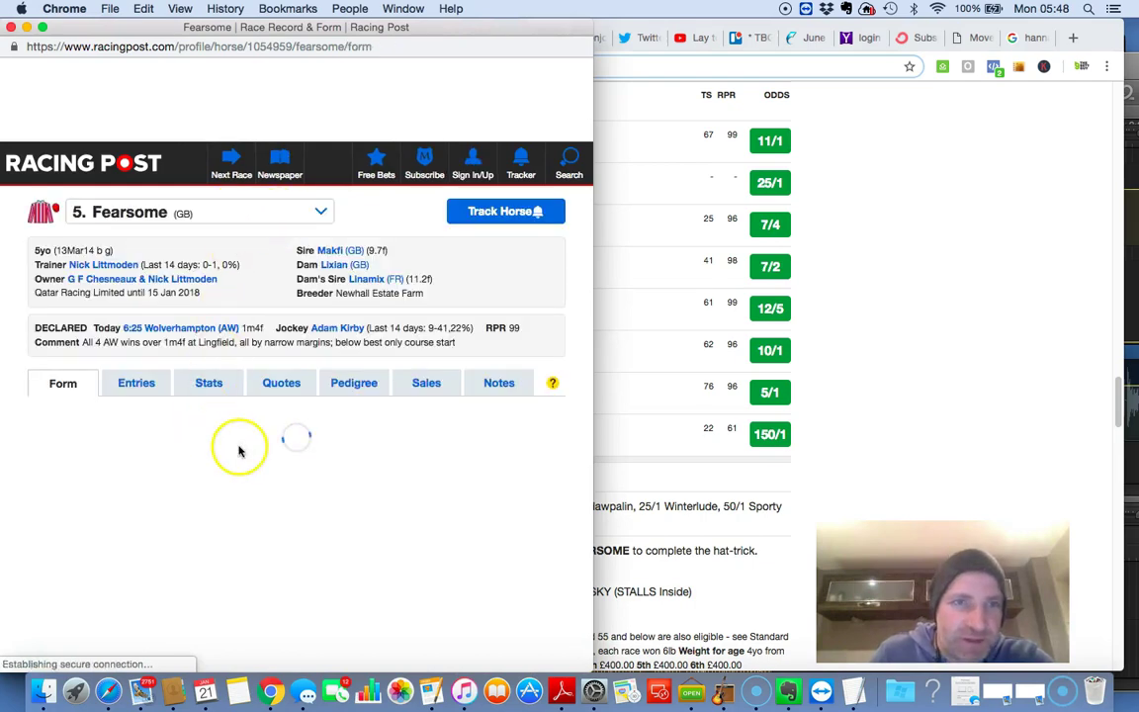
scroll(259, 445, "down", 5)
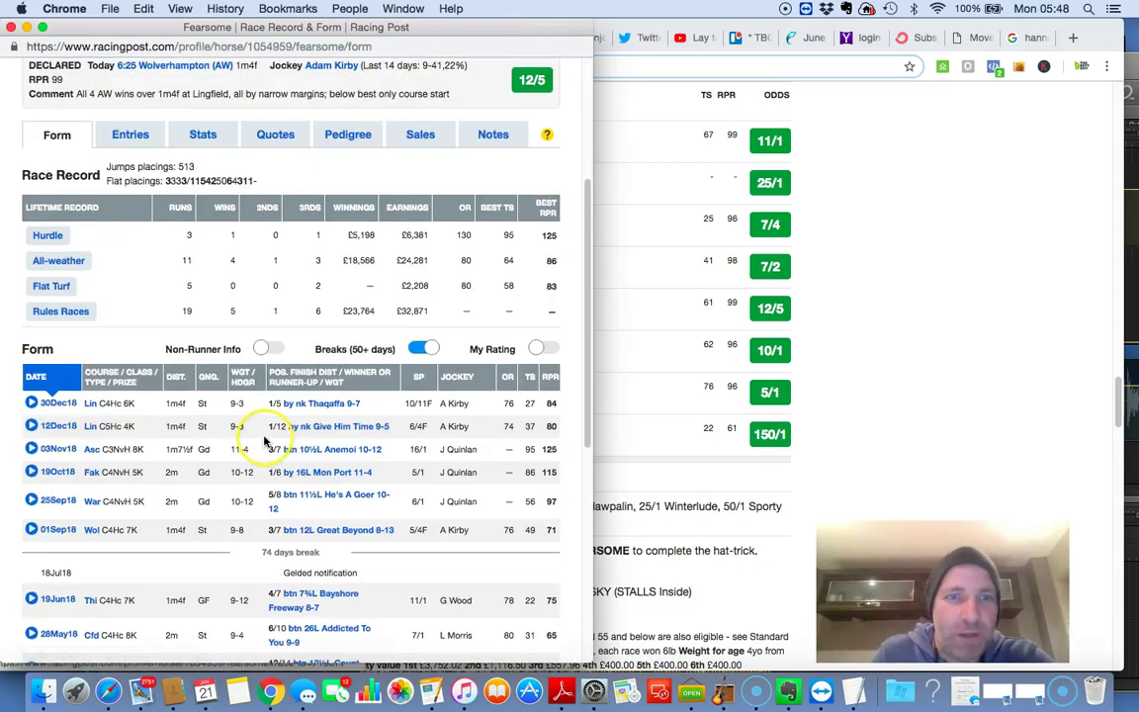
Step: Play the full race replay of Fearsome's 12 Dec 2018 Lingfield race and bring the video and result into view
left_click(177, 410)
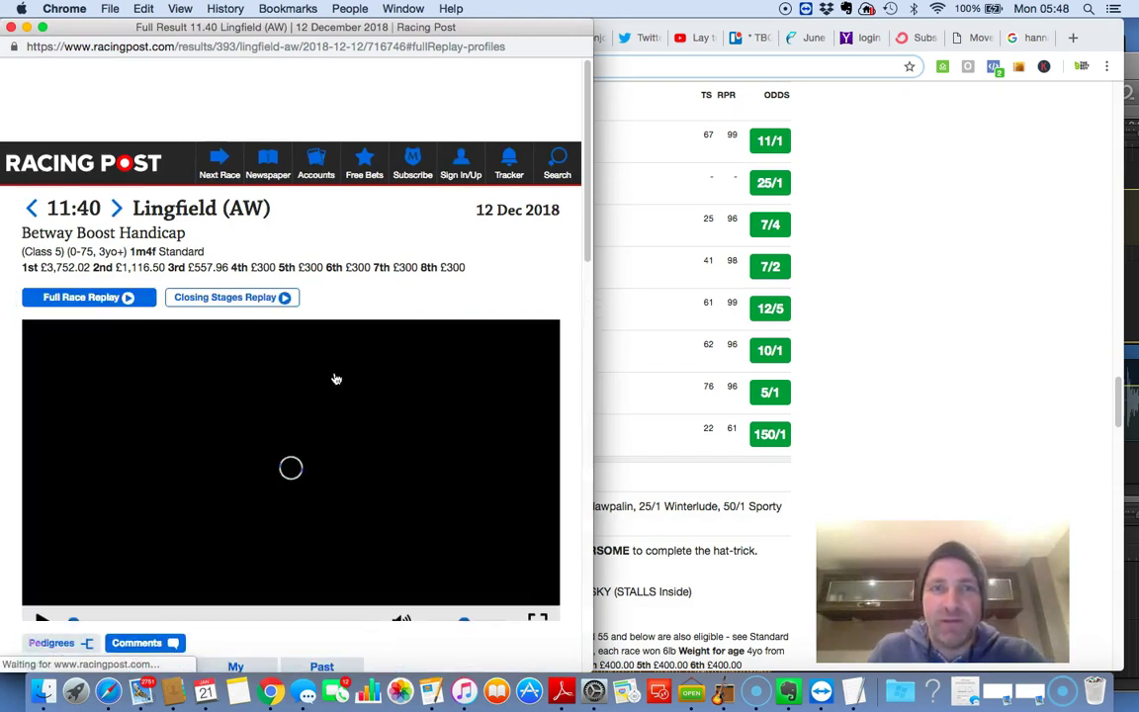
left_click(336, 379)
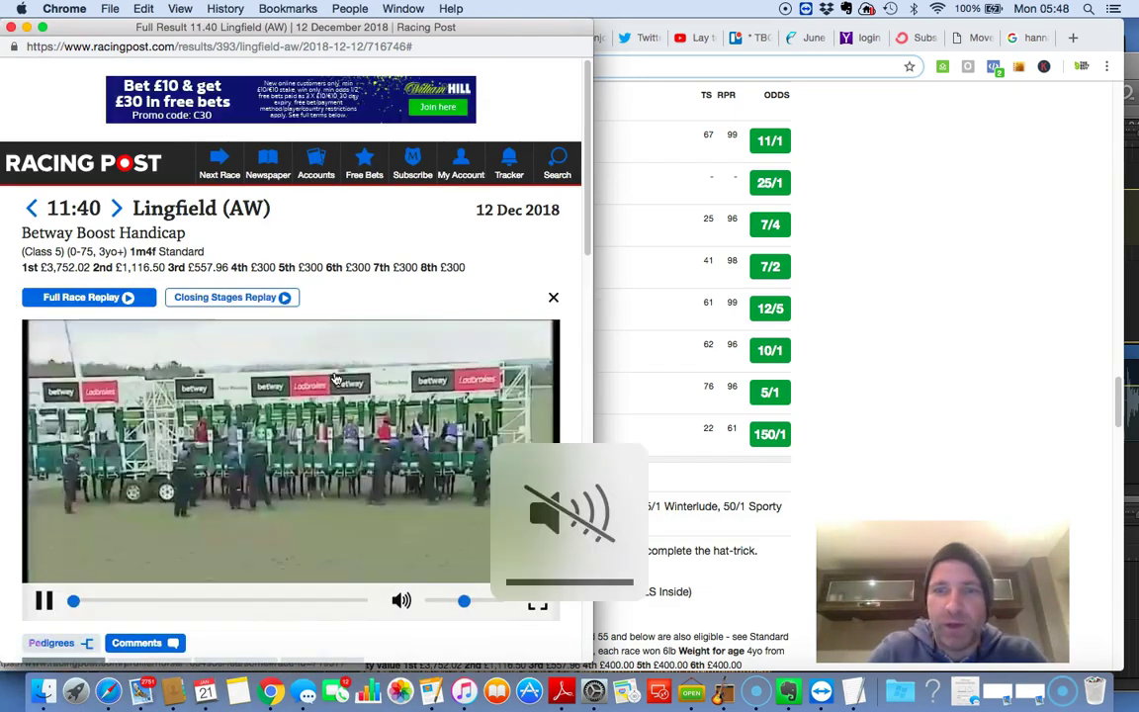
left_click(361, 482)
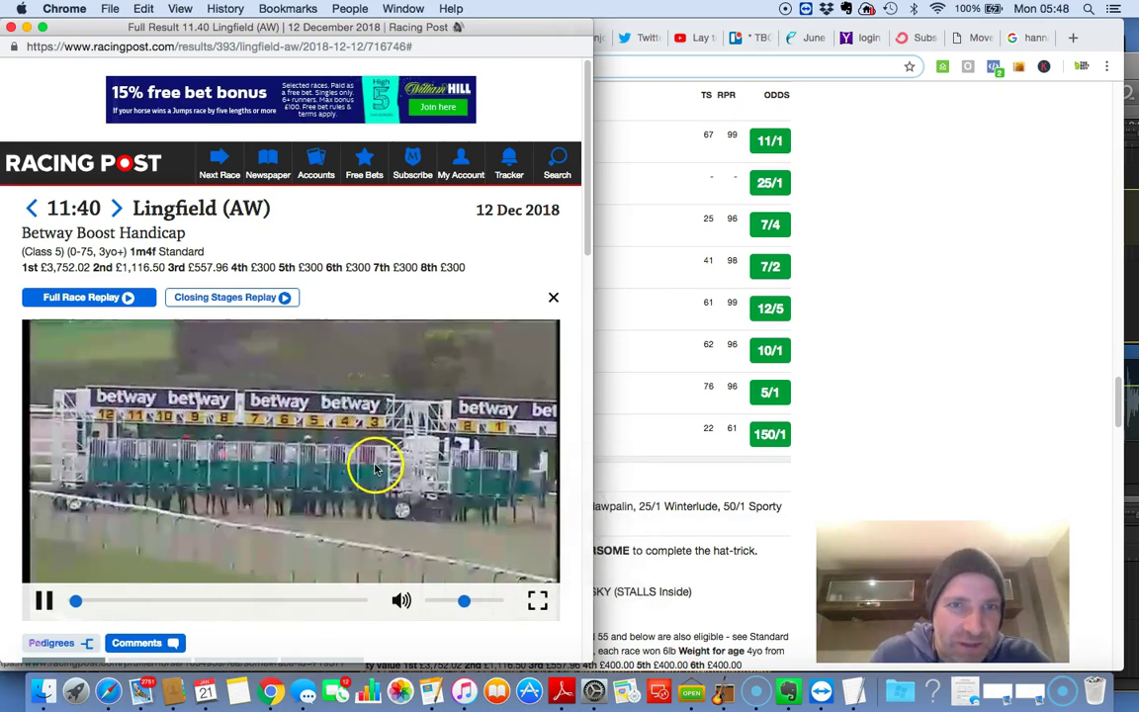
scroll(376, 467, "down", 5)
scroll(376, 465, "up", 5)
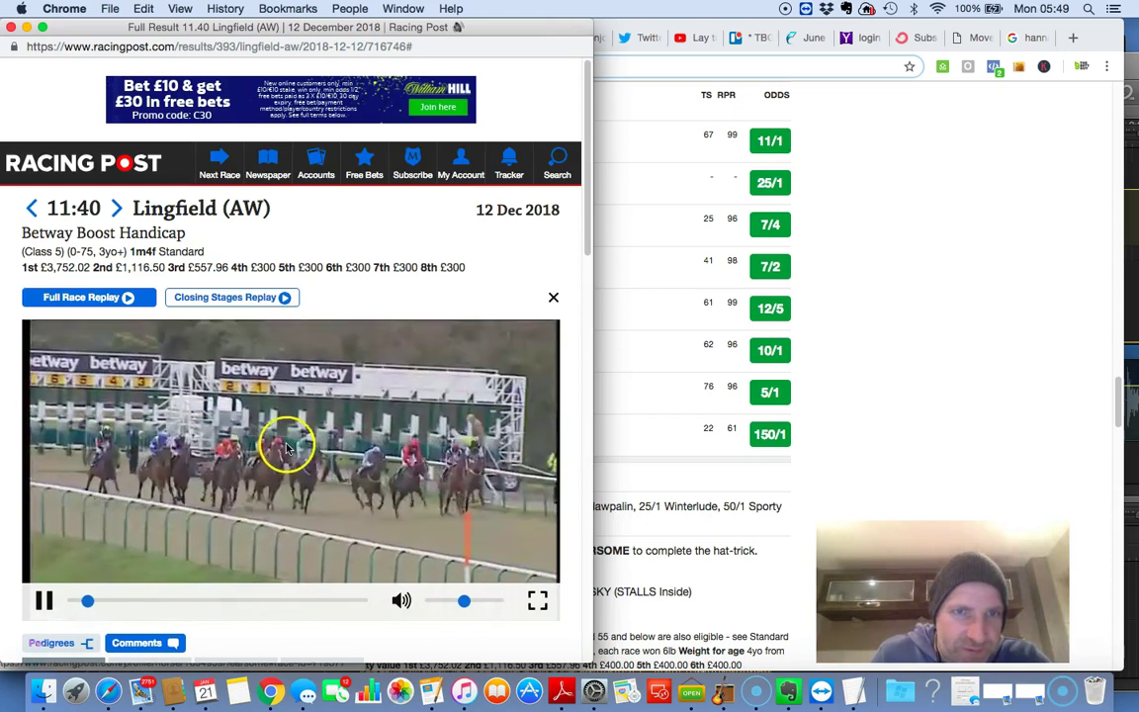
scroll(285, 450, "down", 3)
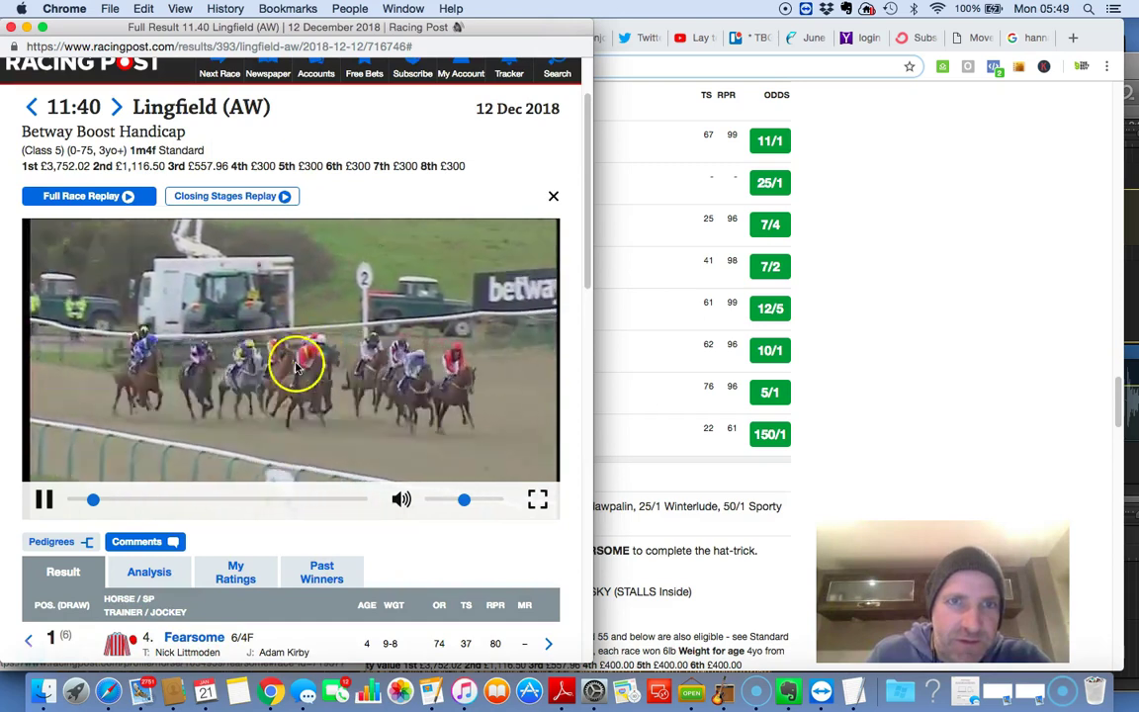
Step: Skip forward through the Lingfield replay in stages to follow Fearsome's position towards the closing part of the race
left_click(159, 501)
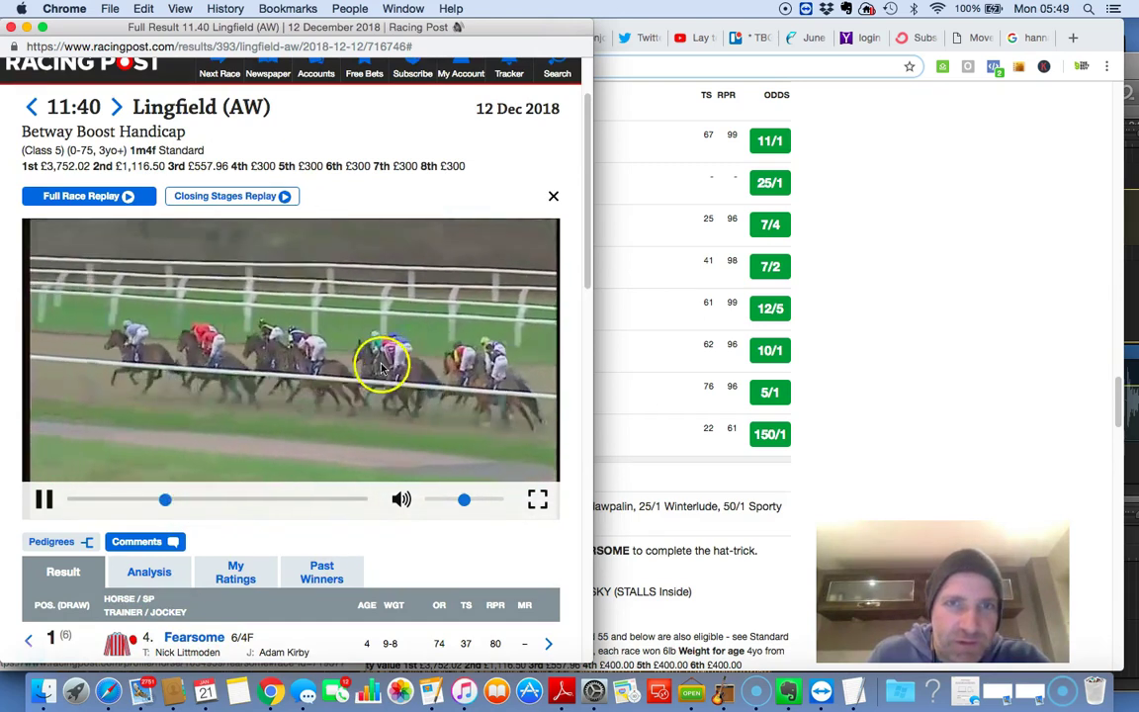
left_click(191, 502)
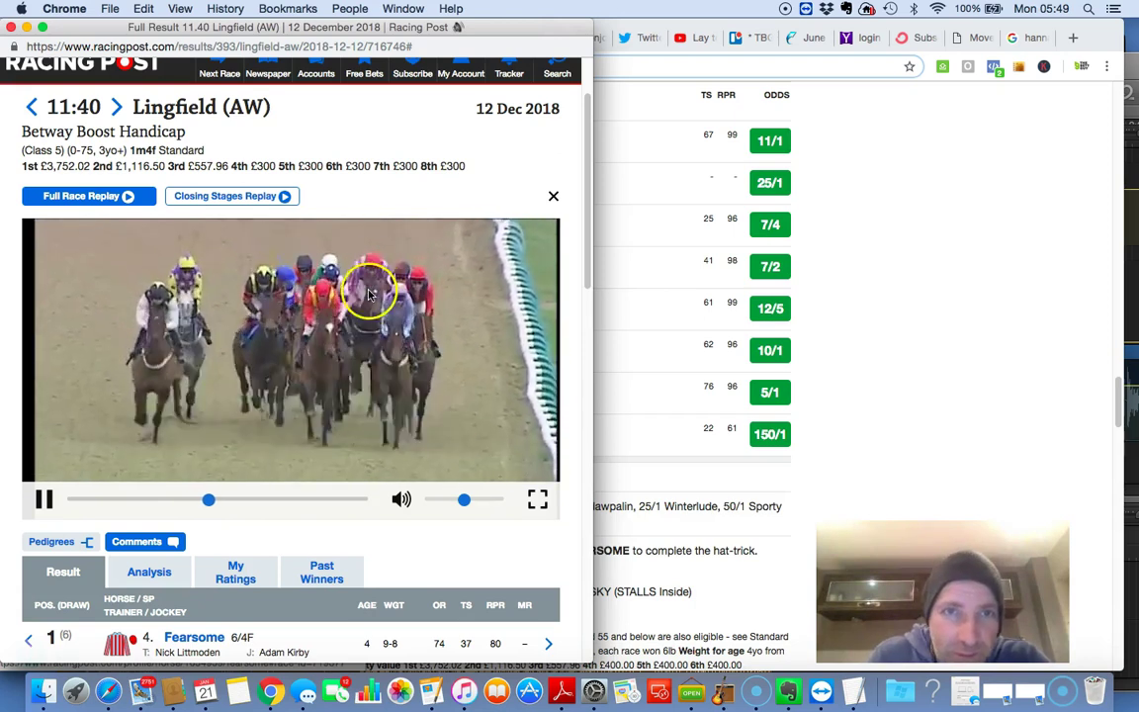
left_click(228, 502)
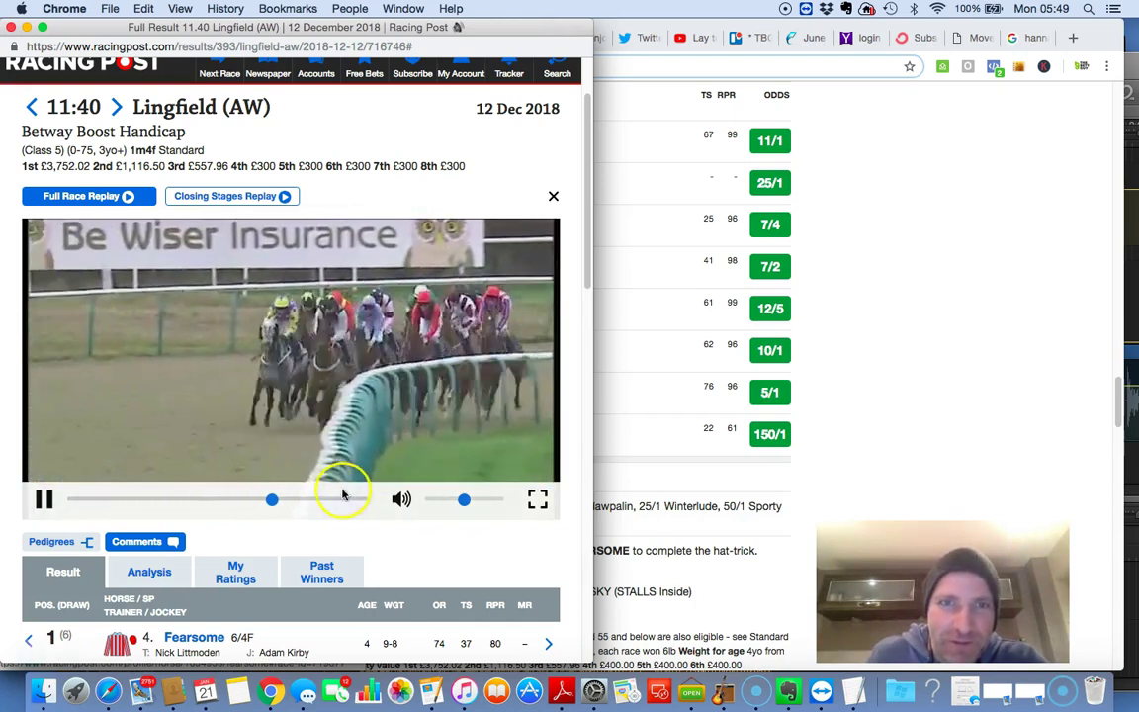
left_click(284, 502)
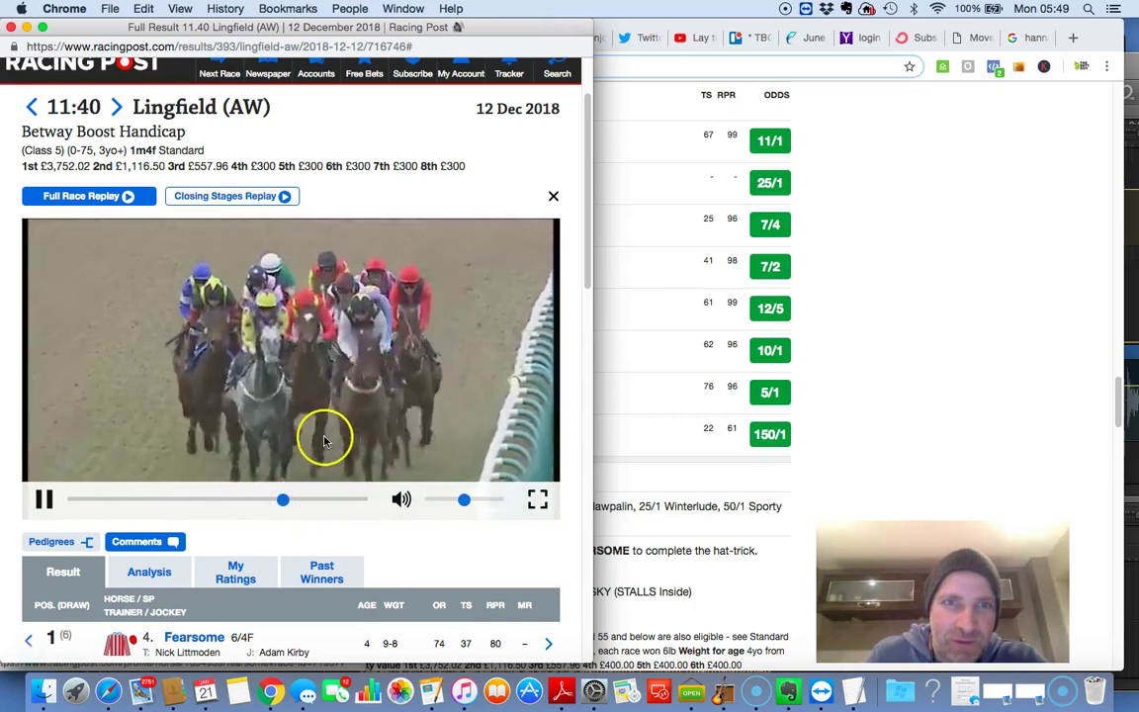